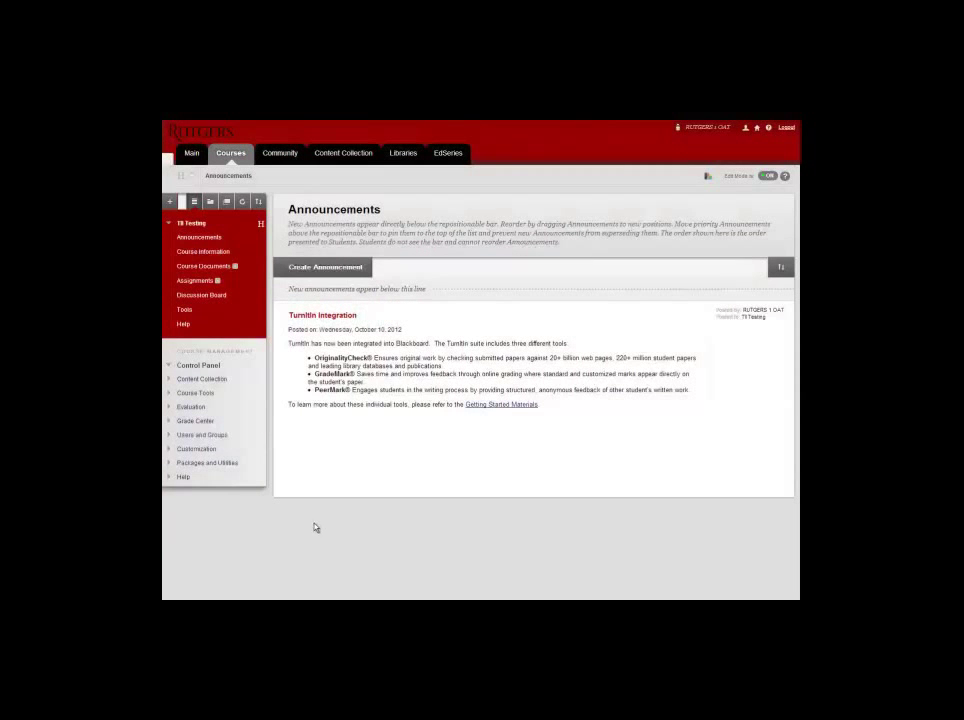
# From the course's Assignments area, choose Turnitin Assignment in the Assessments menu.
pyautogui.click(196, 281)
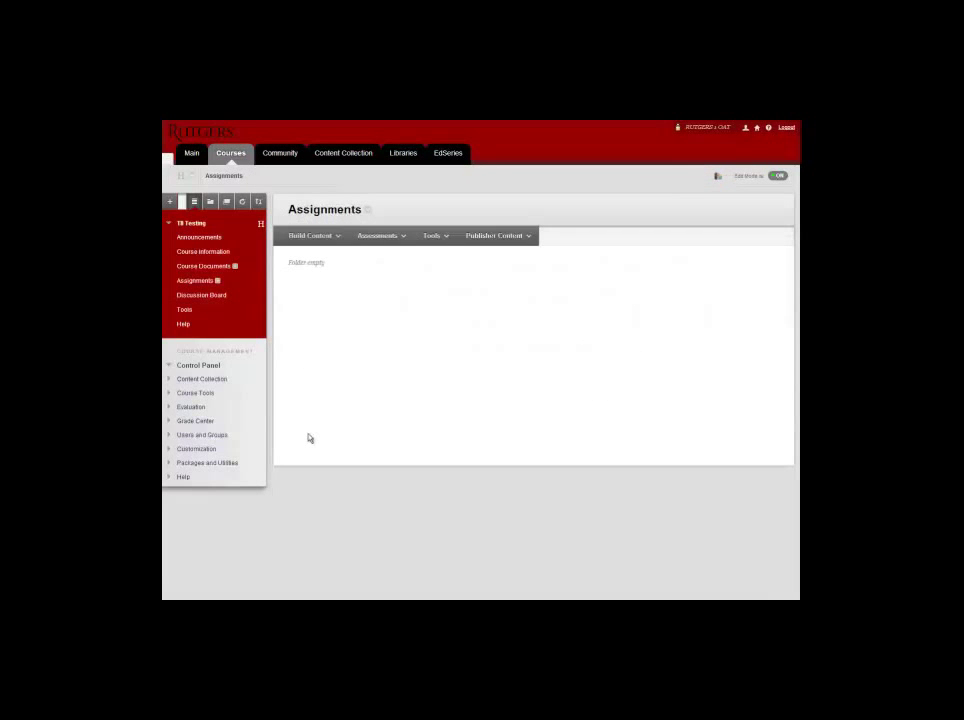
pyautogui.click(390, 240)
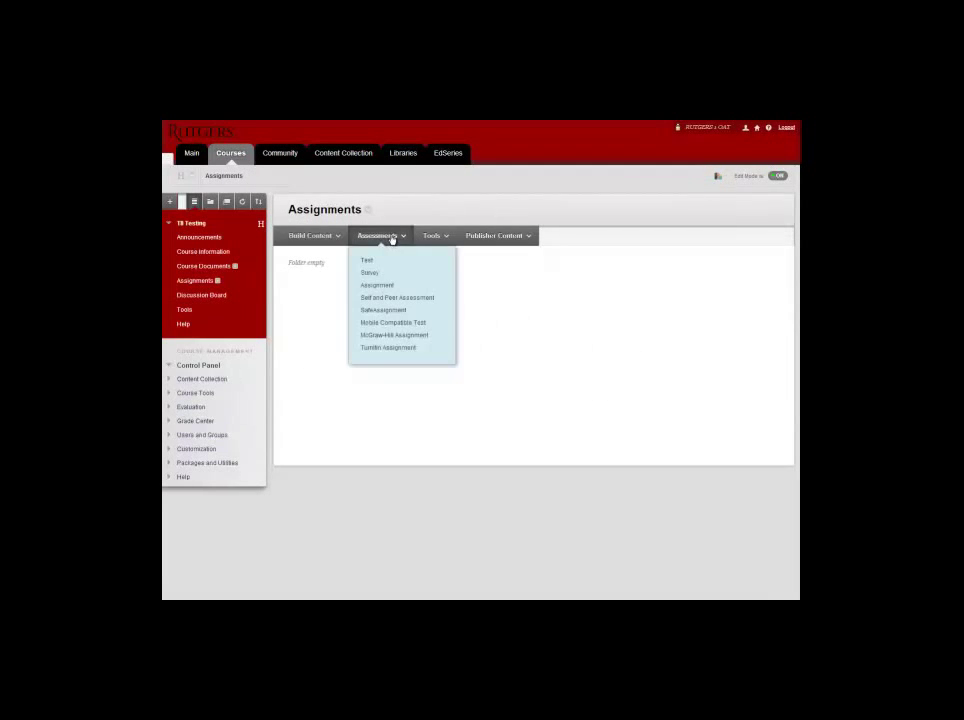
pyautogui.click(436, 354)
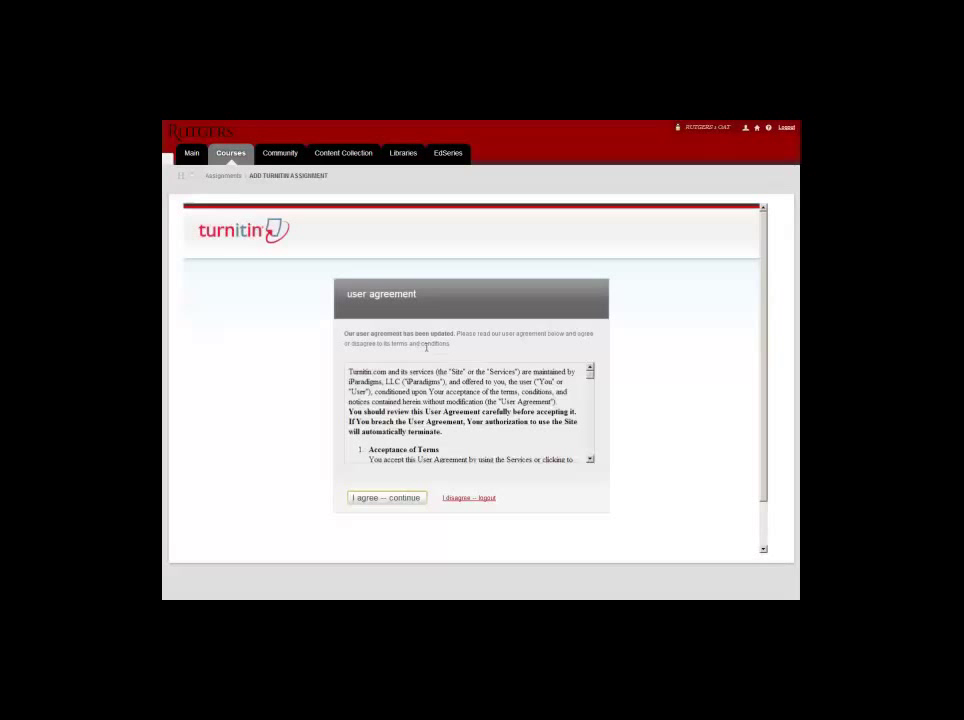
# Scroll through the Turnitin user agreement and accept it with 'I agree -- continue'.
pyautogui.moveTo(592, 379); pyautogui.dragTo(592, 457)
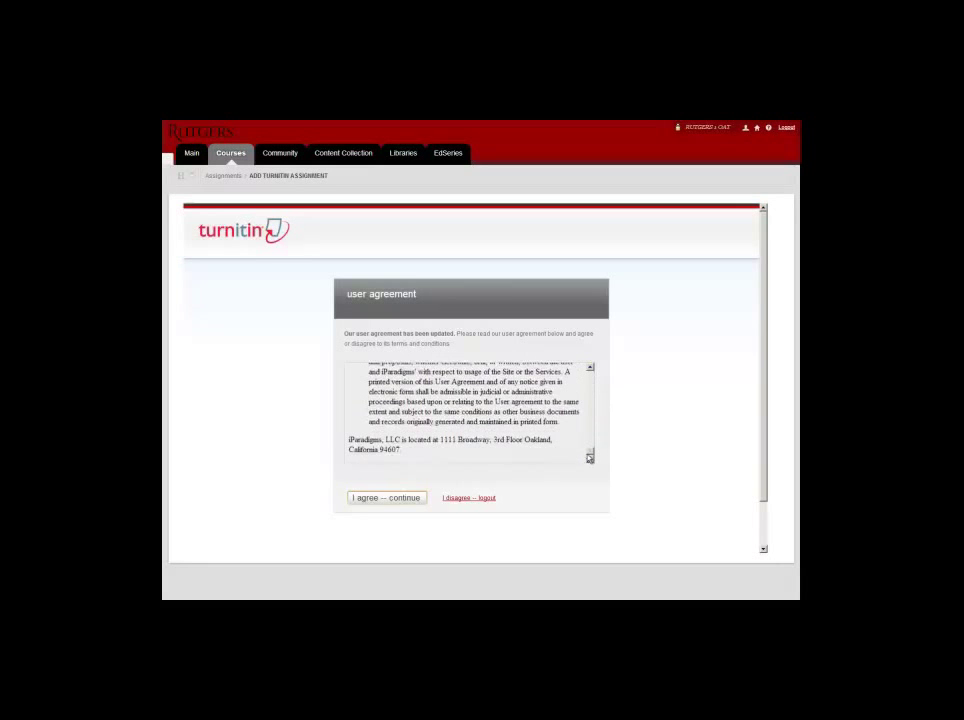
pyautogui.click(380, 498)
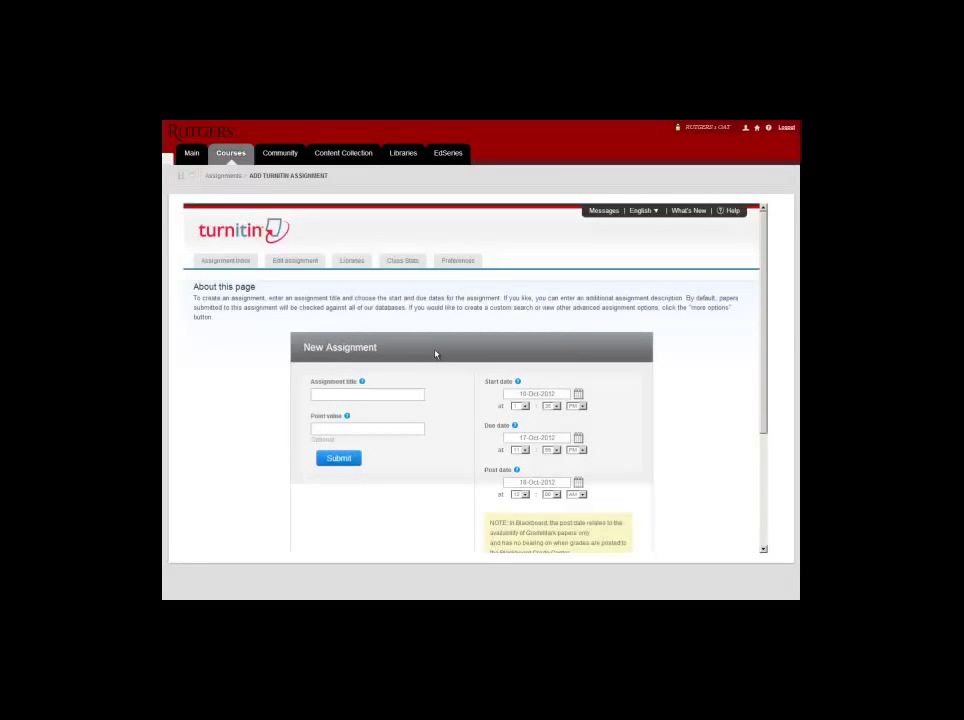
# Enter 'Case Study 1' as the assignment title and 10 as the point value.
pyautogui.click(411, 394)
pyautogui.write('Case Study 1')
pyautogui.click(387, 428)
pyautogui.write('10')
# Set the start date to 12-Oct-2012, leaving the start hour unchanged.
pyautogui.moveTo(519, 384)
pyautogui.click(578, 394)
pyautogui.click(604, 450)
pyautogui.click(517, 405)
pyautogui.click(517, 414)
pyautogui.moveTo(516, 427)
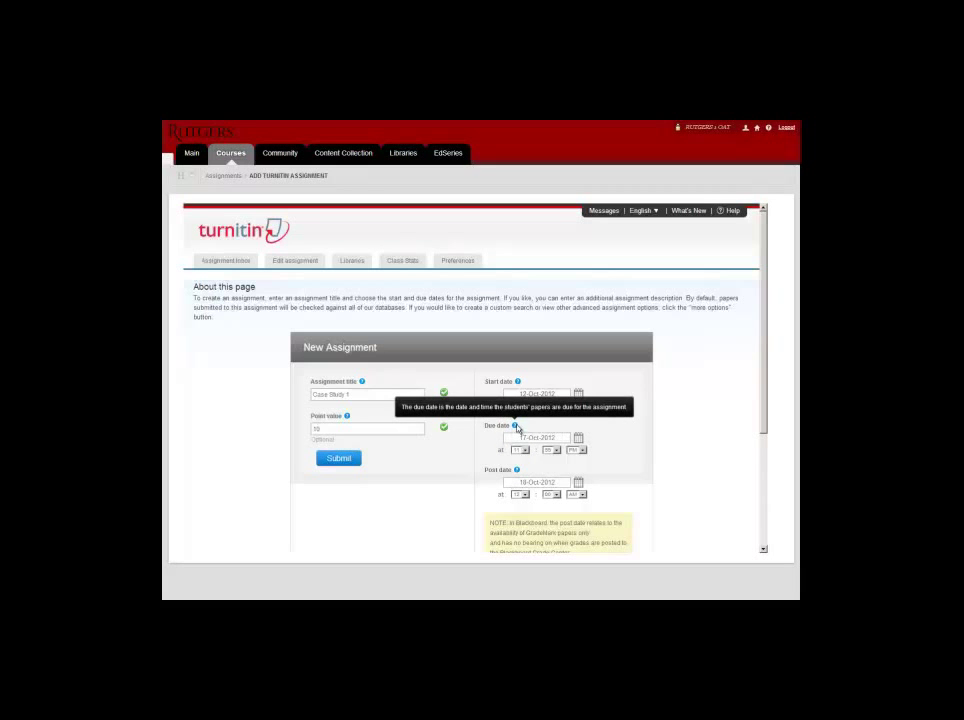
pyautogui.moveTo(517, 471)
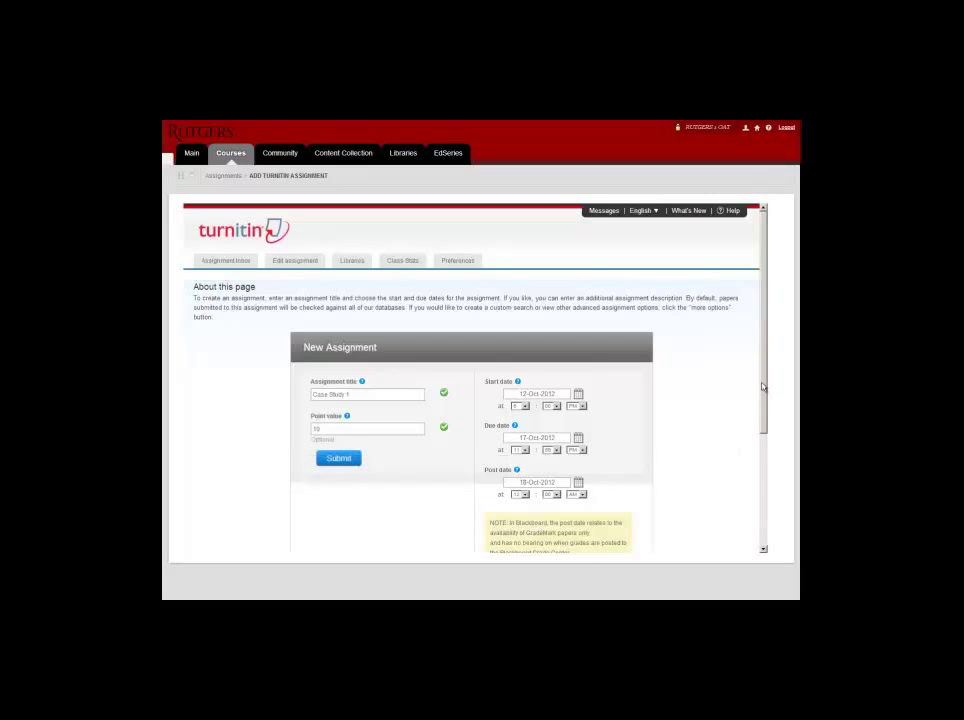
# Expand the optional settings and select Yes for allowing submissions after the due date.
pyautogui.moveTo(762, 390); pyautogui.dragTo(764, 499)
pyautogui.click(370, 418)
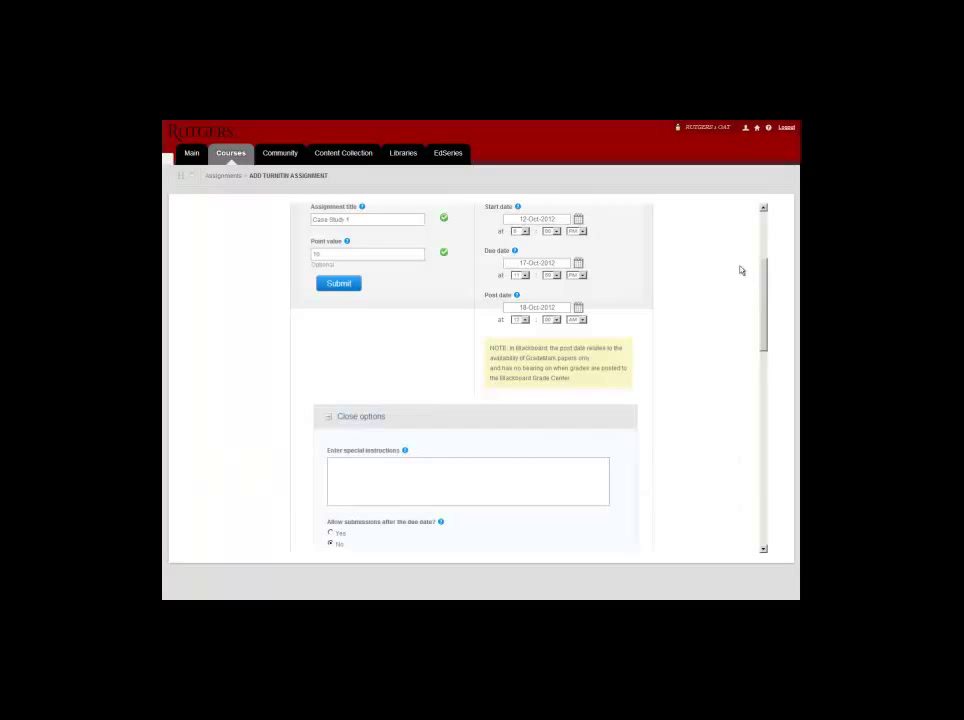
pyautogui.moveTo(769, 282); pyautogui.dragTo(761, 336)
pyautogui.click(490, 273)
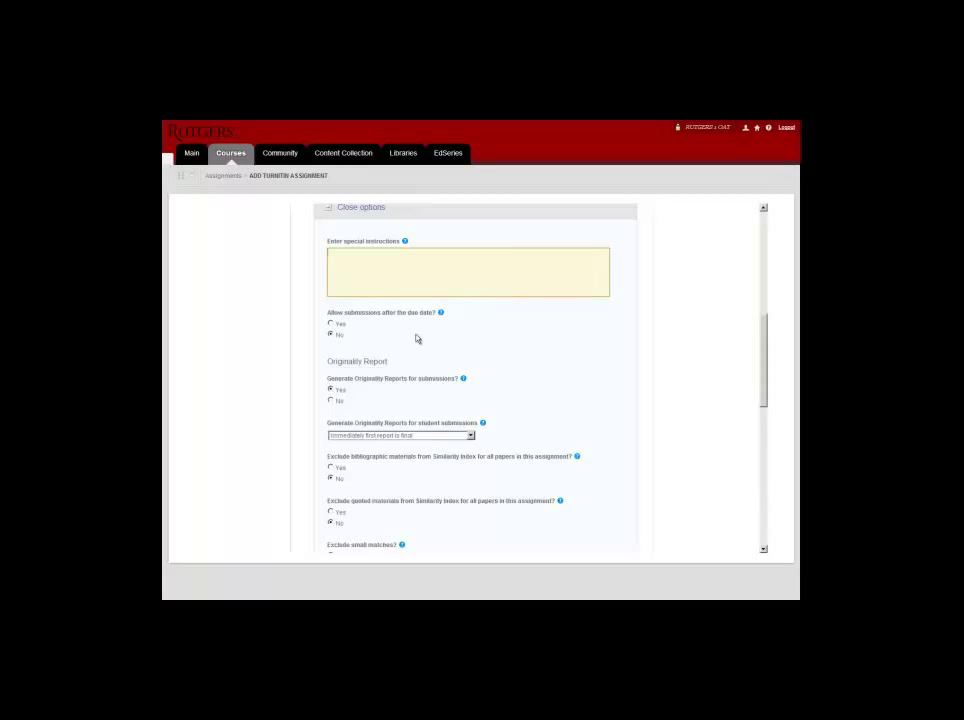
pyautogui.click(331, 324)
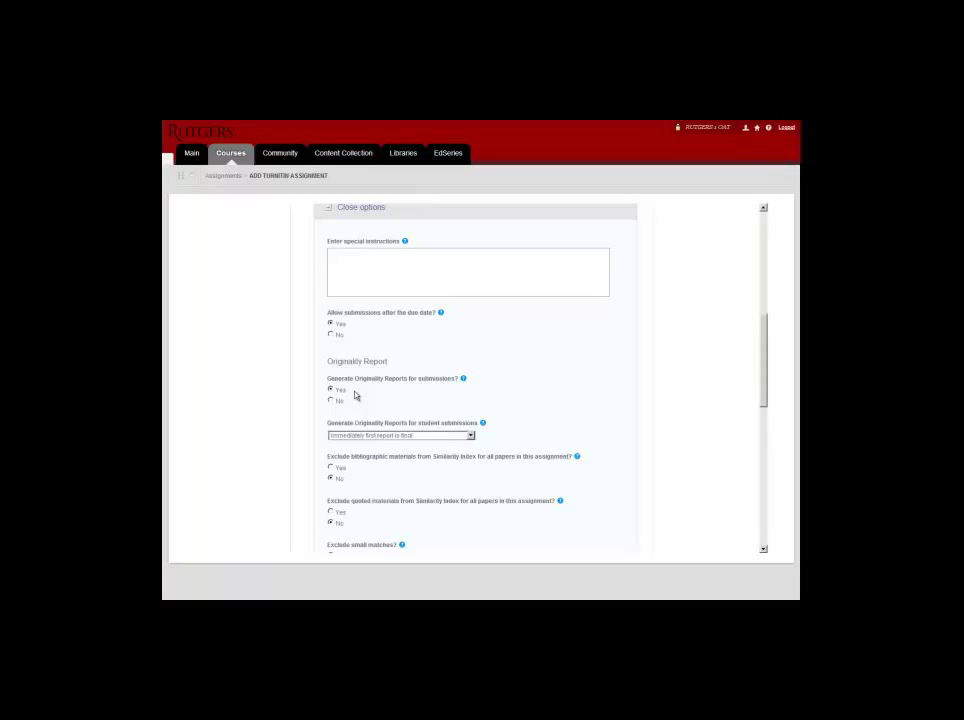
# Keep Originality Reports generated immediately and set the bibliographic and quoted material exclusion options.
pyautogui.click(471, 437)
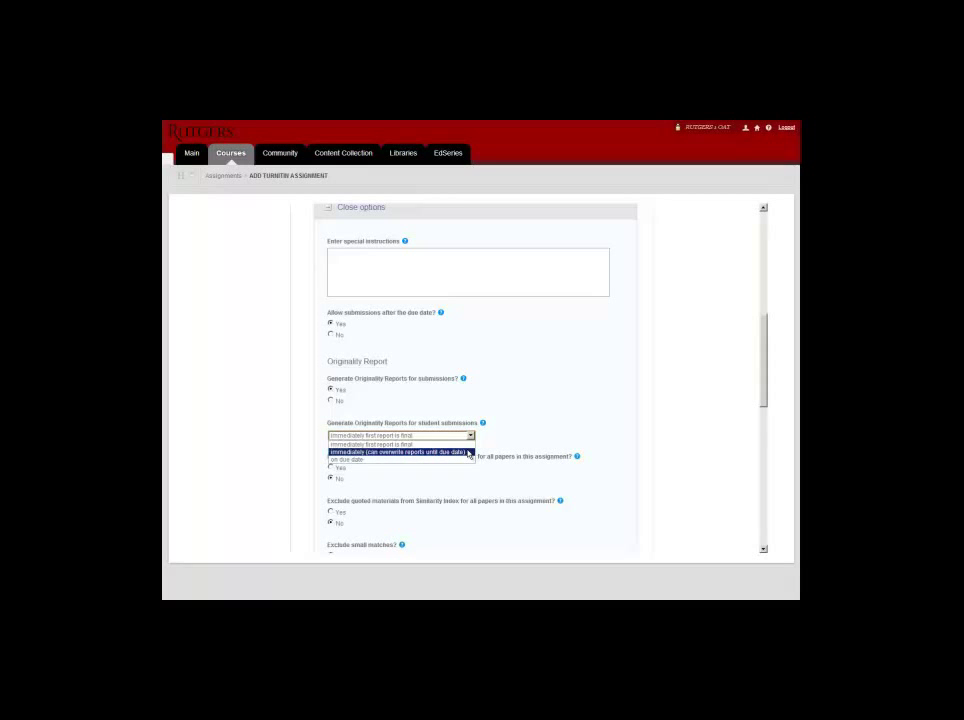
pyautogui.click(508, 435)
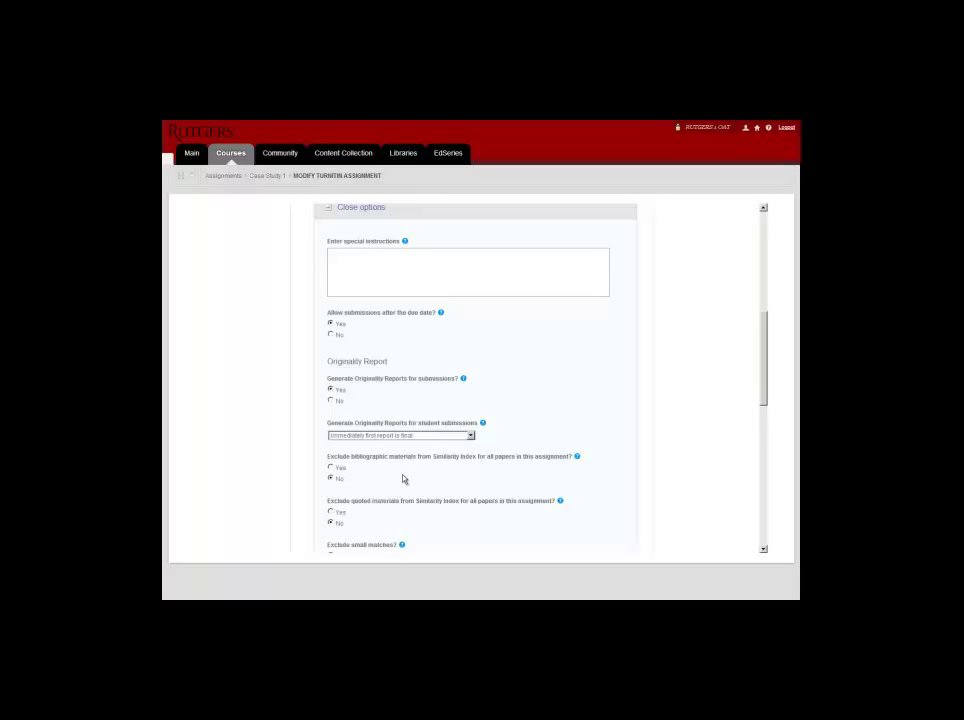
pyautogui.click(331, 467)
pyautogui.click(331, 511)
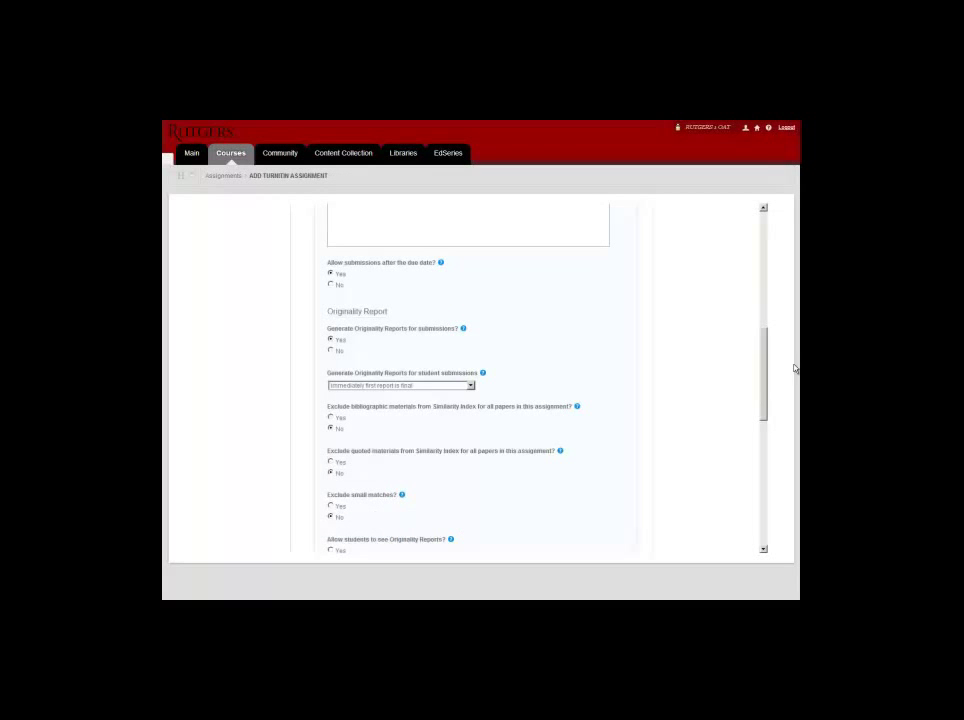
# Select Yes for 'Allow students to see Originality Reports?' and keep 'Submit papers to' on standard paper repository.
pyautogui.moveTo(769, 369); pyautogui.dragTo(751, 443)
pyautogui.scroll(1, 417, 273)
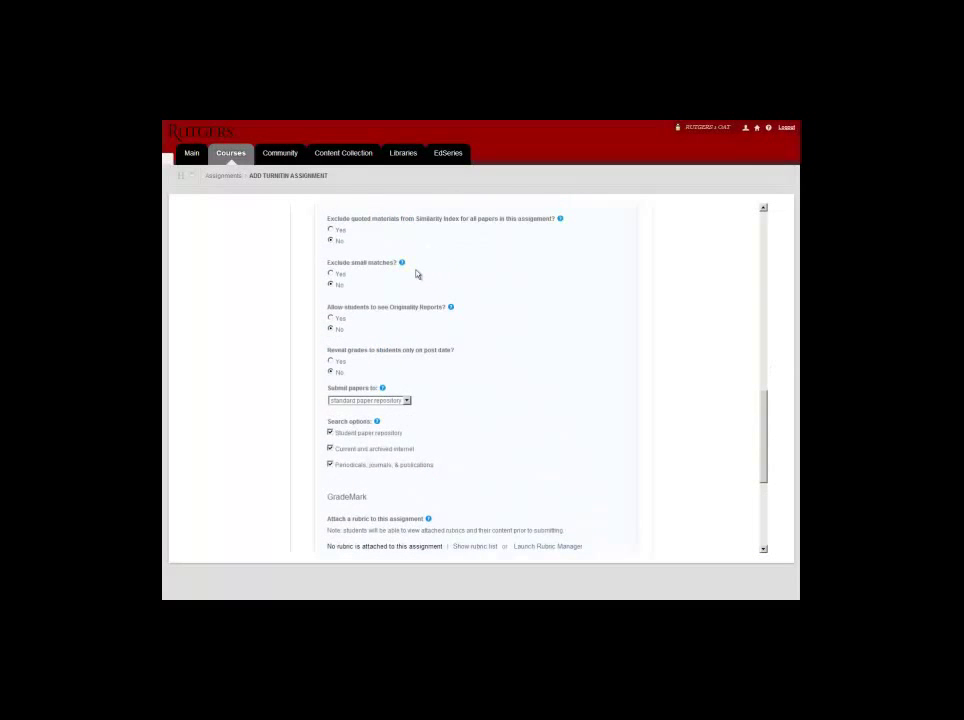
pyautogui.moveTo(403, 264)
pyautogui.click(332, 318)
pyautogui.click(407, 401)
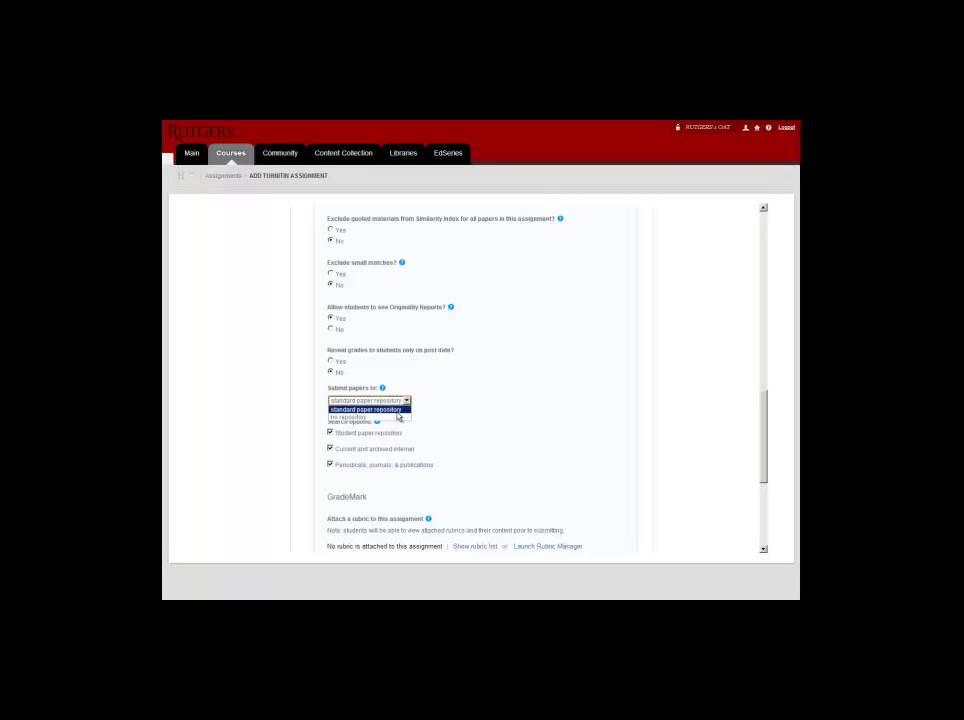
pyautogui.click(463, 417)
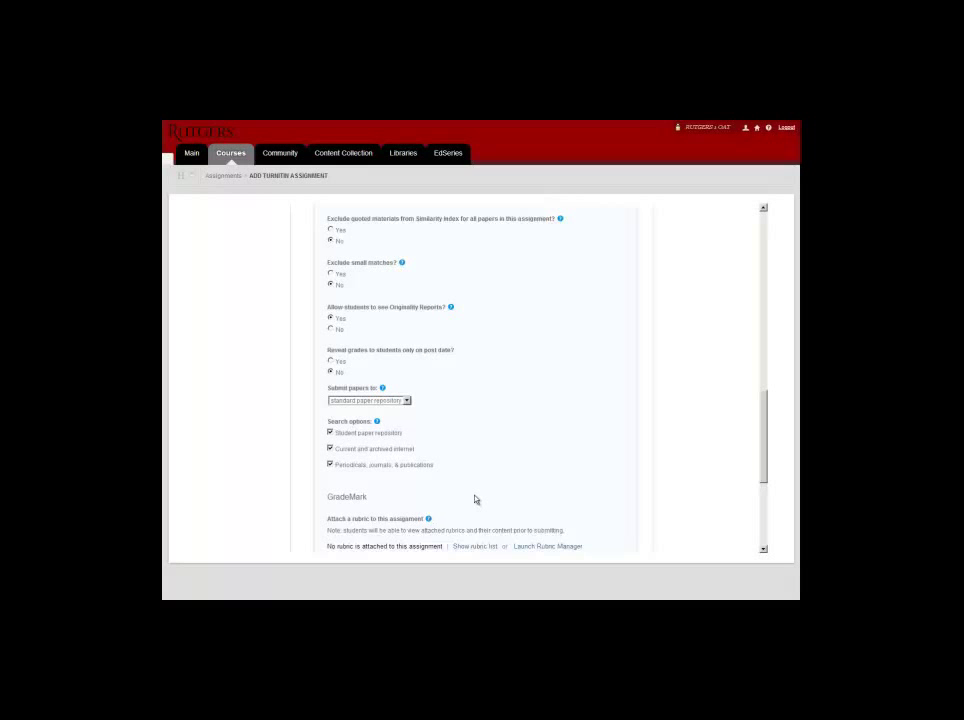
pyautogui.moveTo(762, 468); pyautogui.dragTo(756, 530)
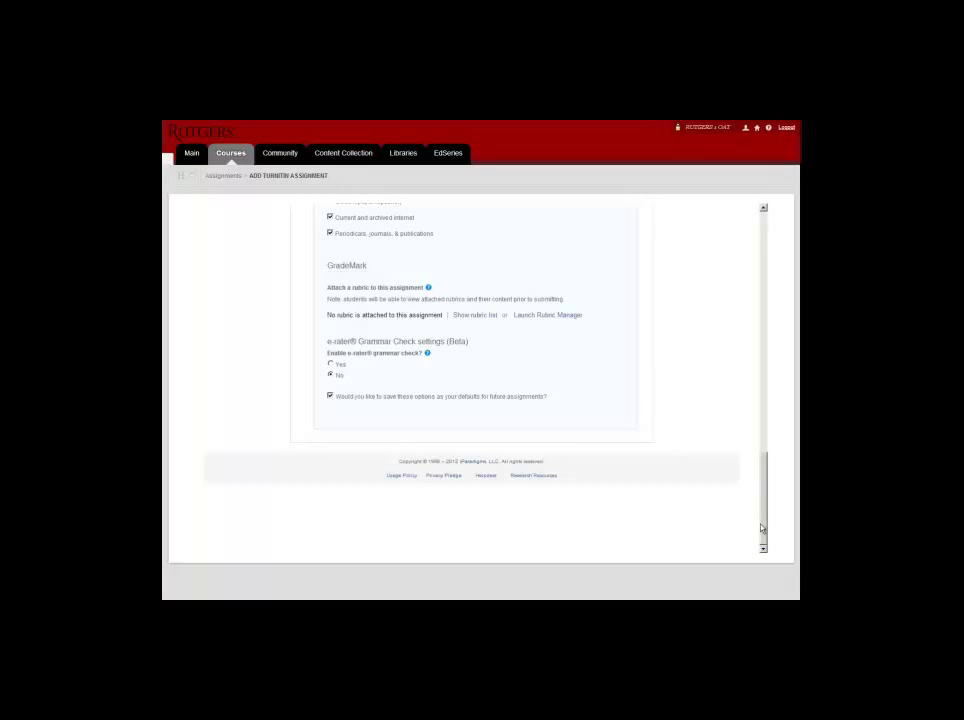
pyautogui.moveTo(551, 398); pyautogui.dragTo(340, 405)
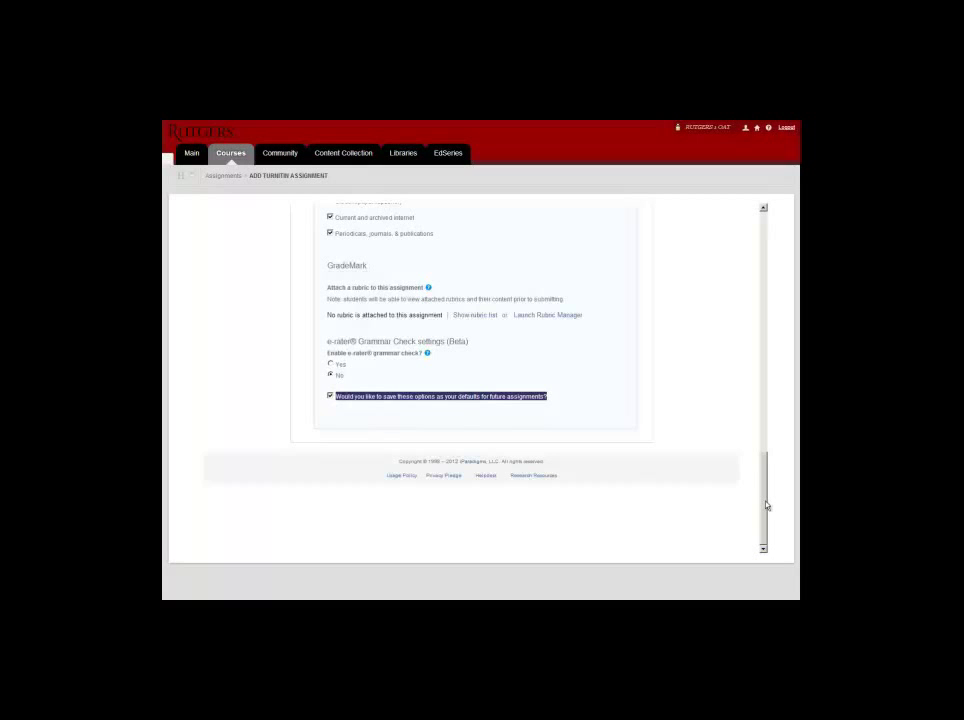
pyautogui.moveTo(767, 505); pyautogui.dragTo(772, 230)
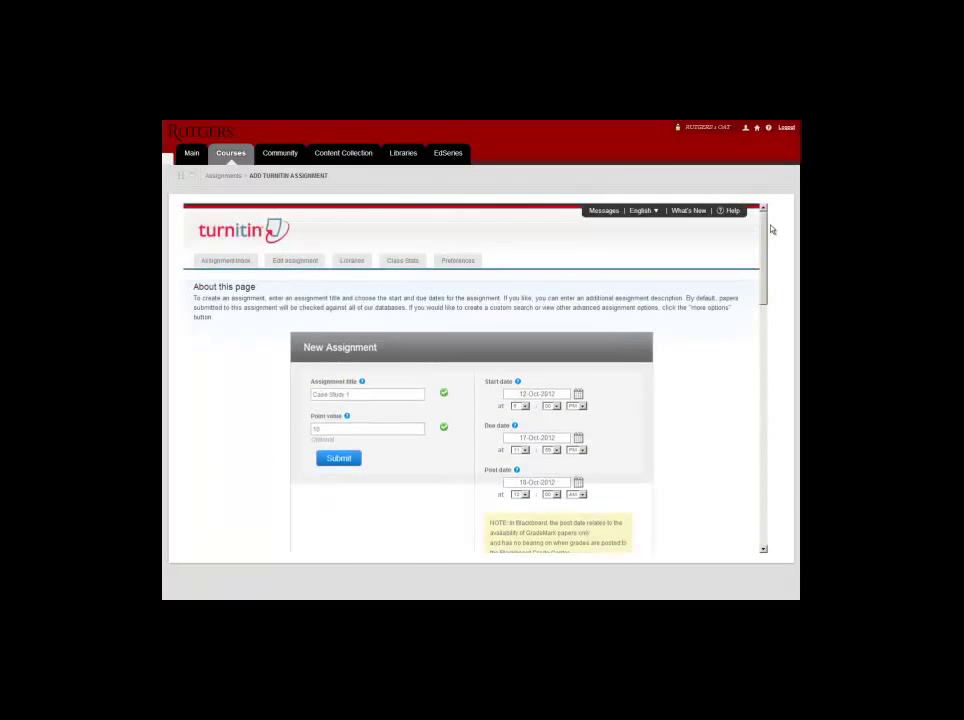
# Submit the New Assignment form to create Case Study 1.
pyautogui.click(338, 459)
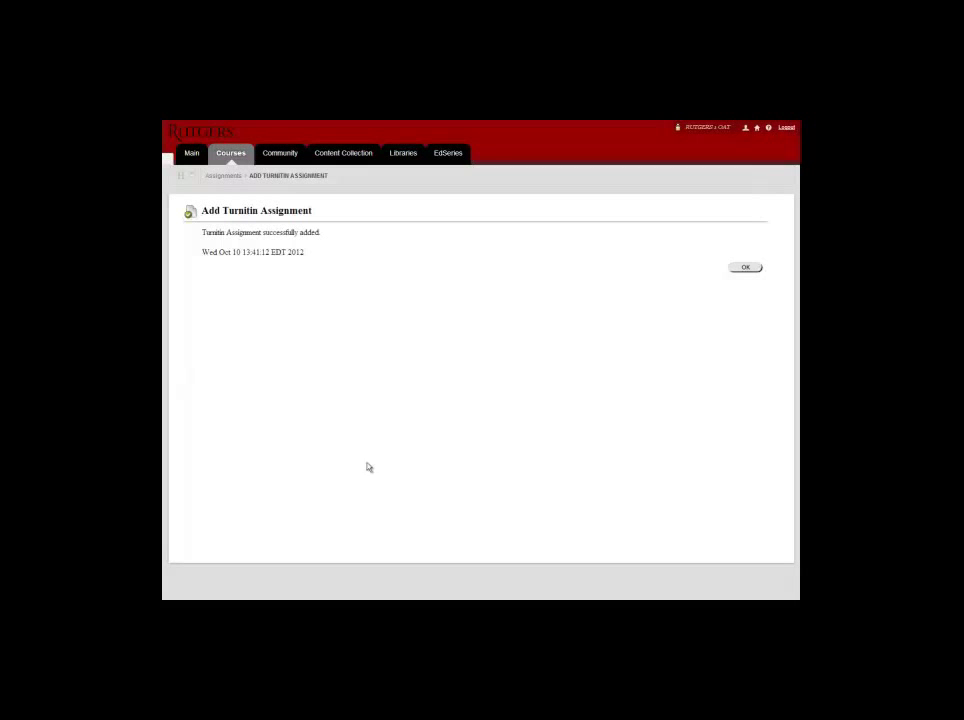
# Acknowledge the confirmation with OK to return to the Assignments list.
pyautogui.click(745, 268)
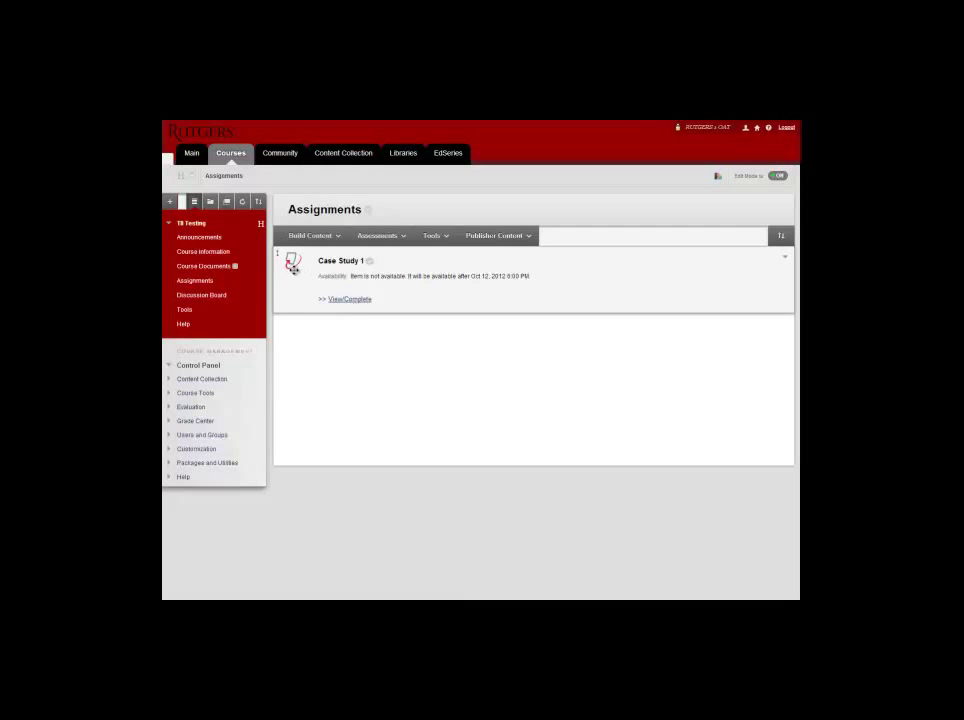
# Open Grade Center under Control Panel to view the Case Study 1 column.
pyautogui.click(262, 424)
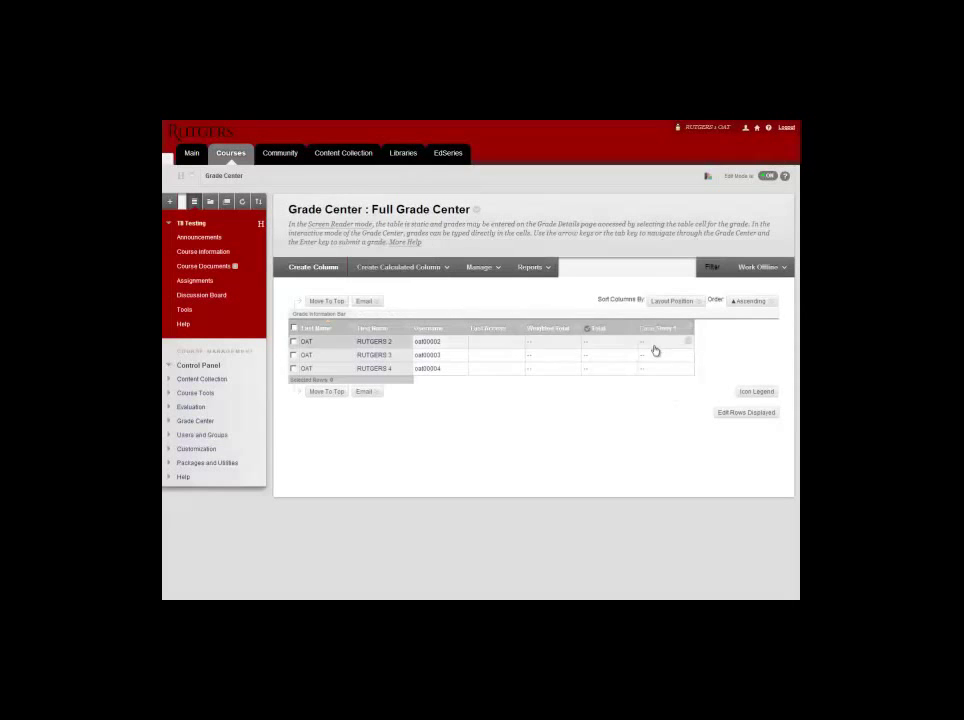